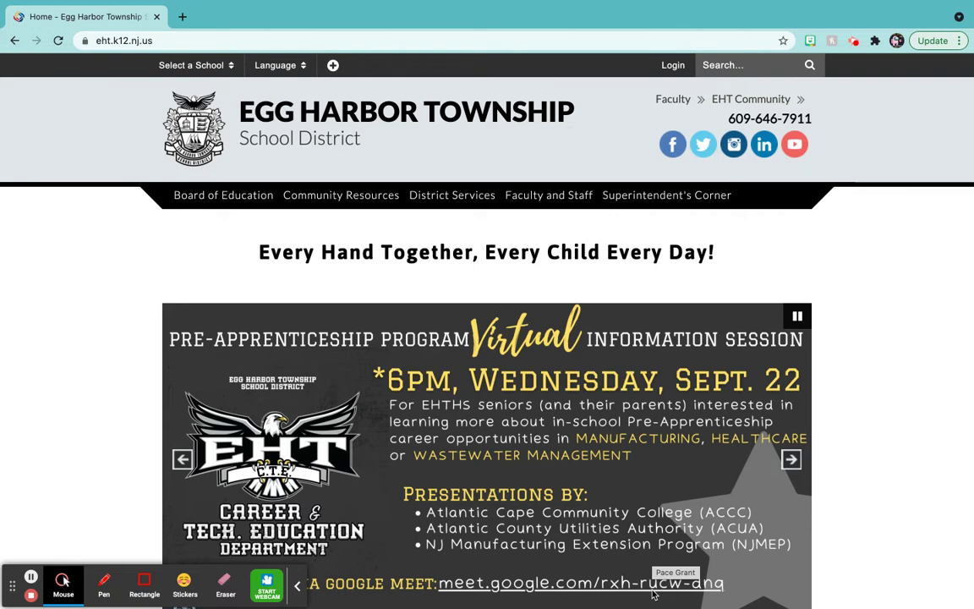
Open Parent Portal from Quick Links and log in to Campus Parent with the saved credentials.
scroll(521, 522, "down", 4)
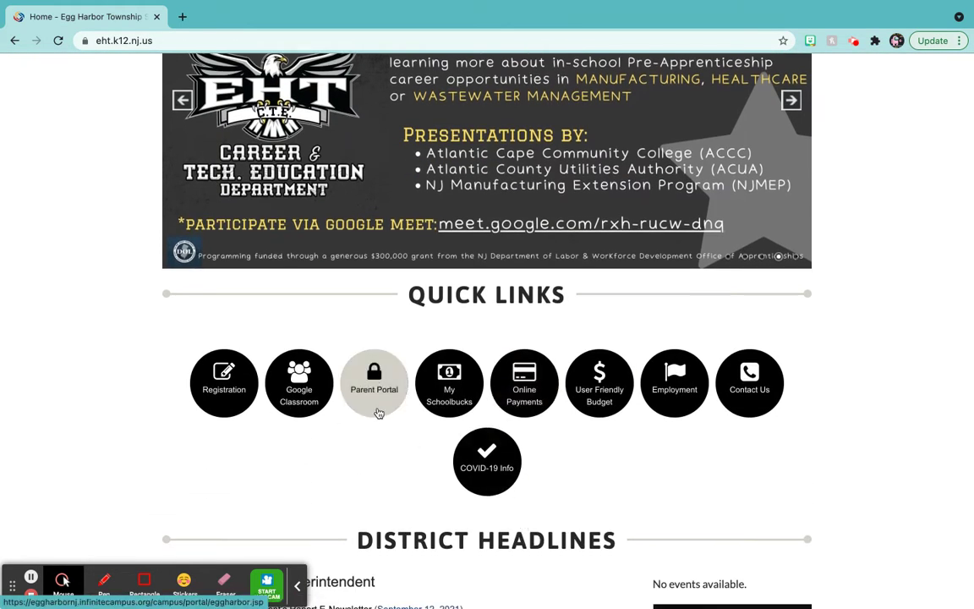
left_click(378, 412)
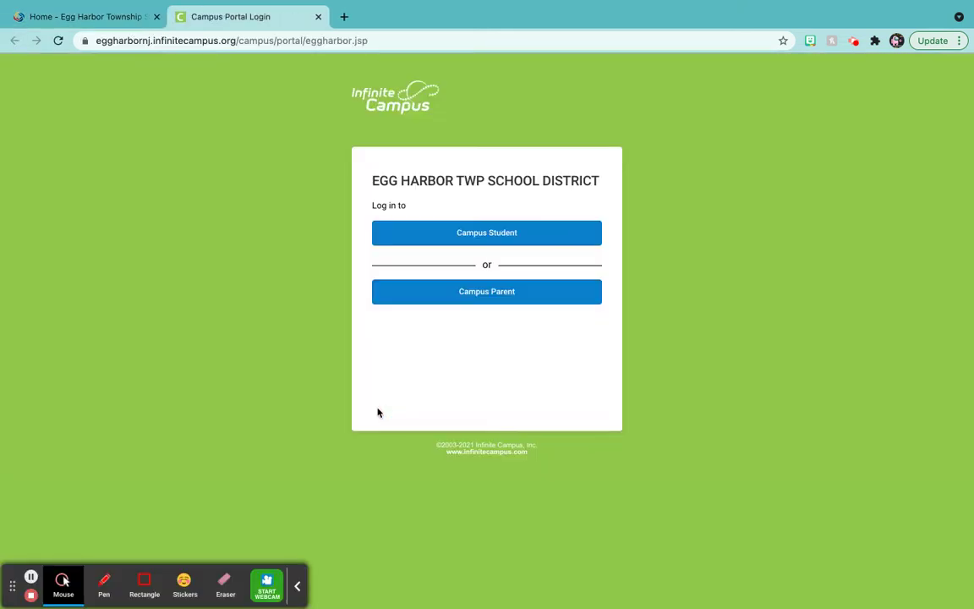
left_click(484, 296)
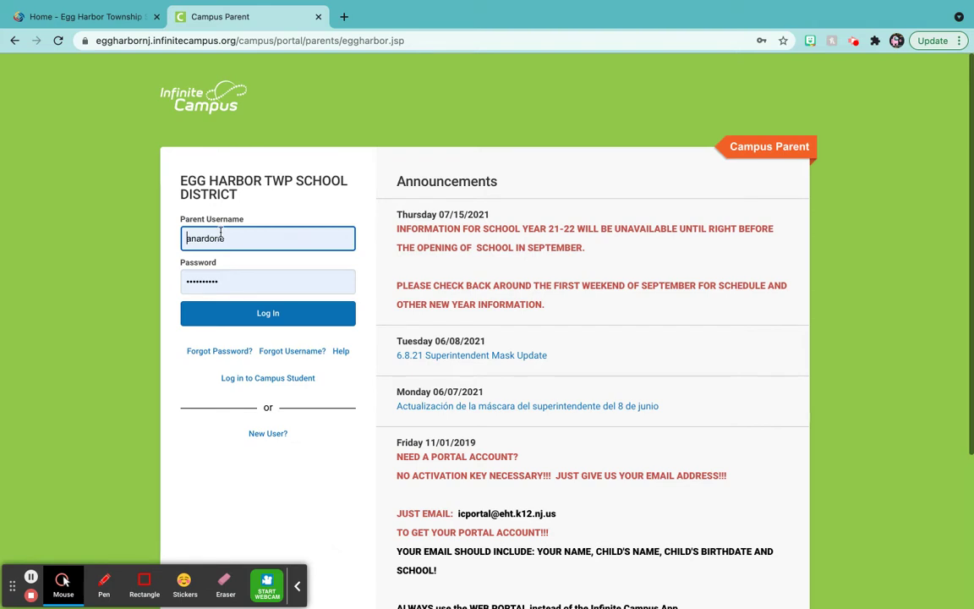
left_click(218, 319)
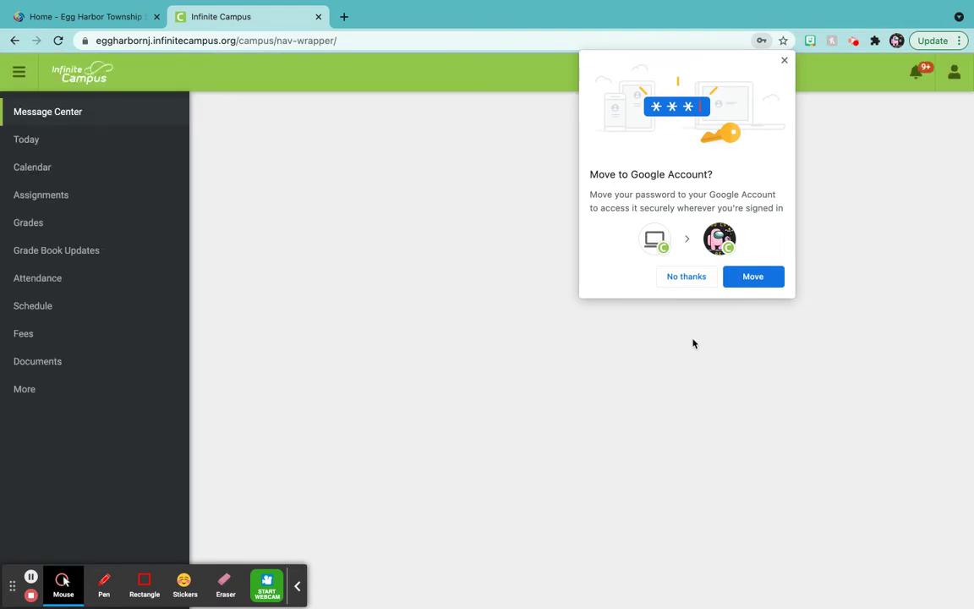
Dismiss Chrome's password offer and view the More page listing Microsoft and Google Logins.
left_click(685, 277)
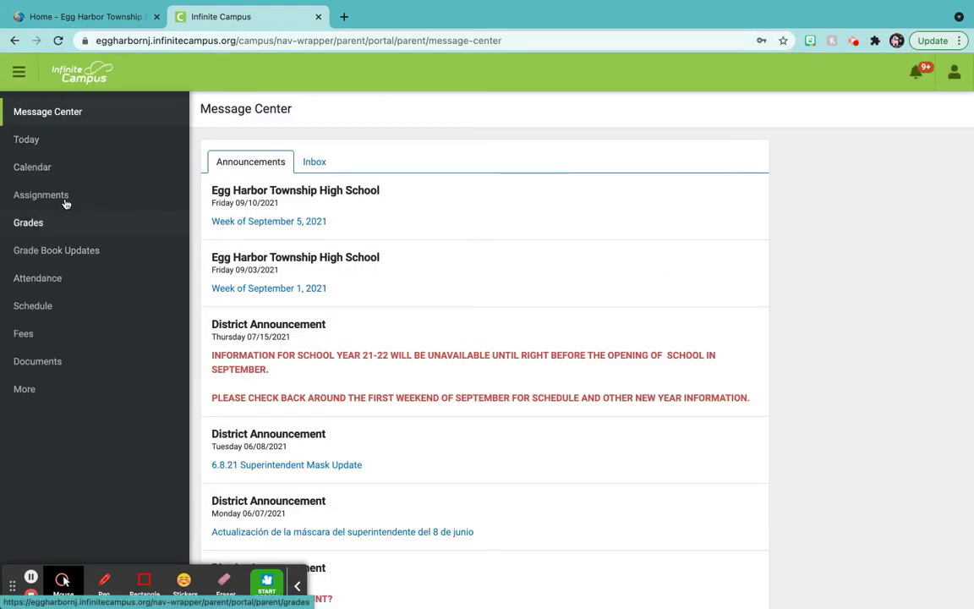
left_click(39, 391)
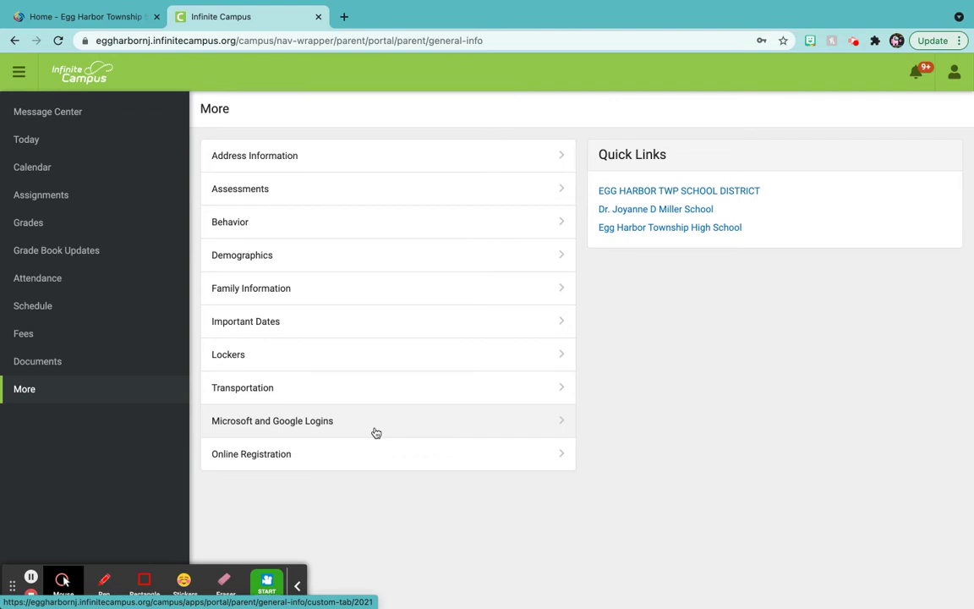
left_click(952, 75)
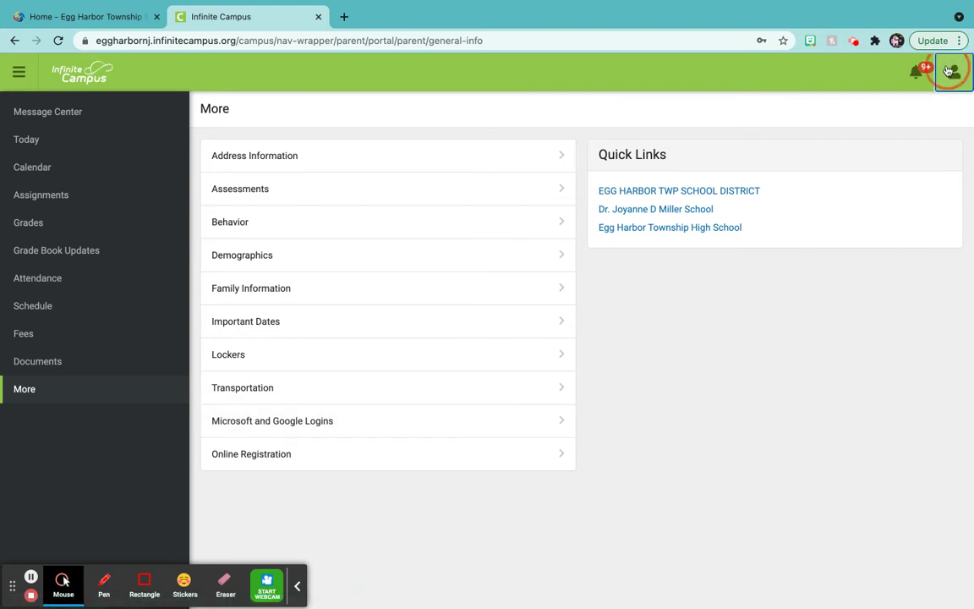
left_click(948, 71)
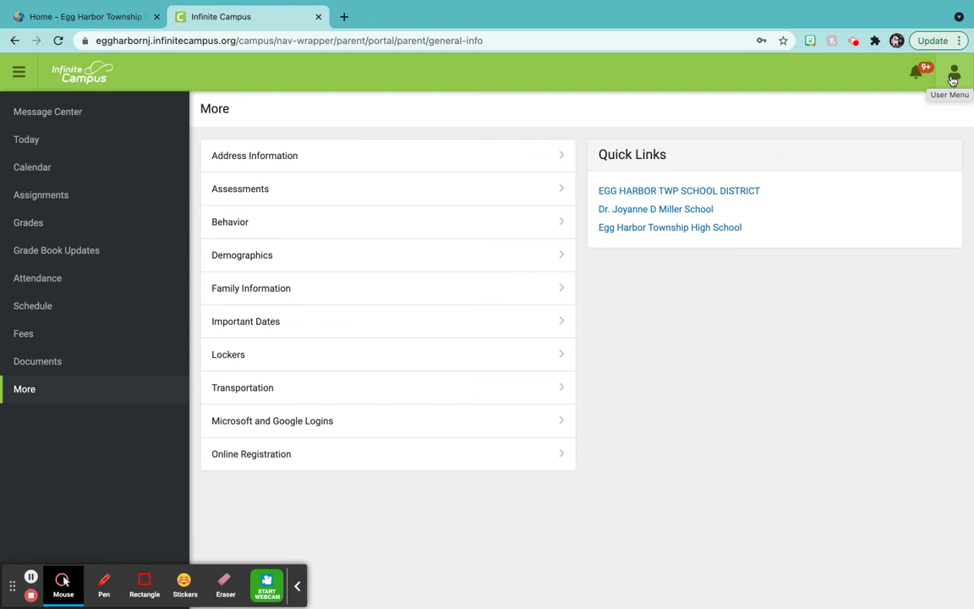
Close the Infinite Campus tab, search for 'google', and sign the current account out.
left_click(318, 16)
left_click(269, 41)
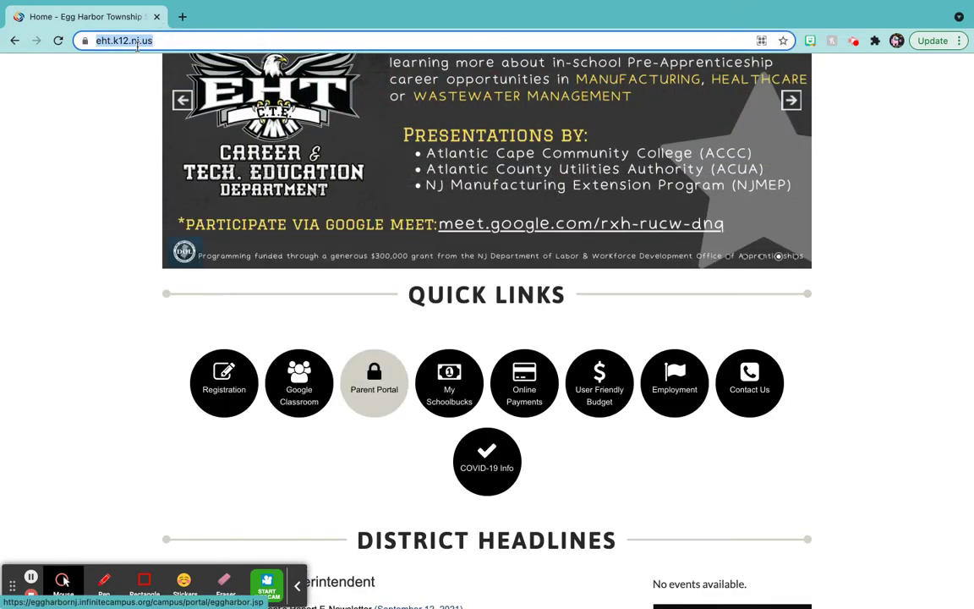
type("google")
key("Return")
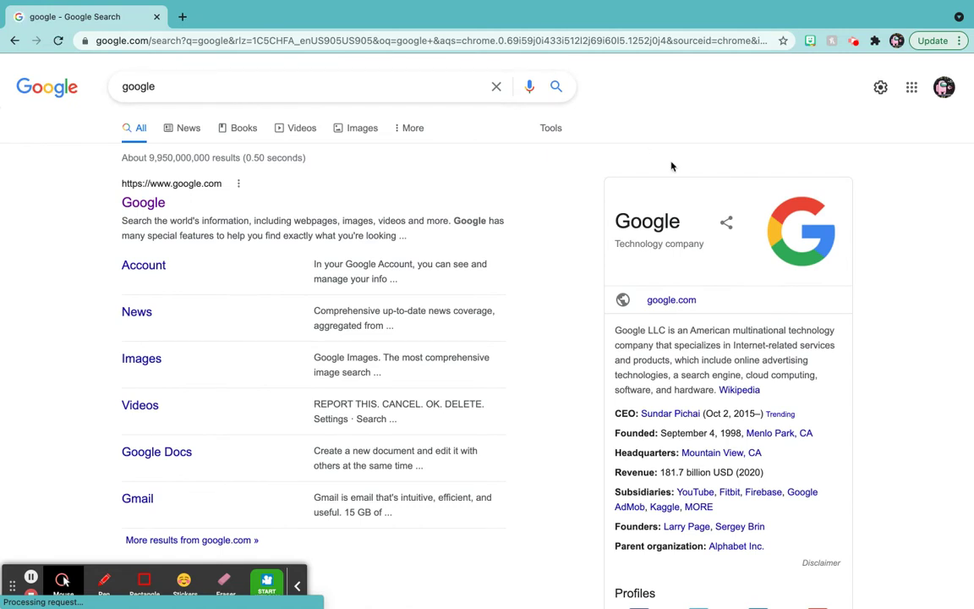
left_click(942, 86)
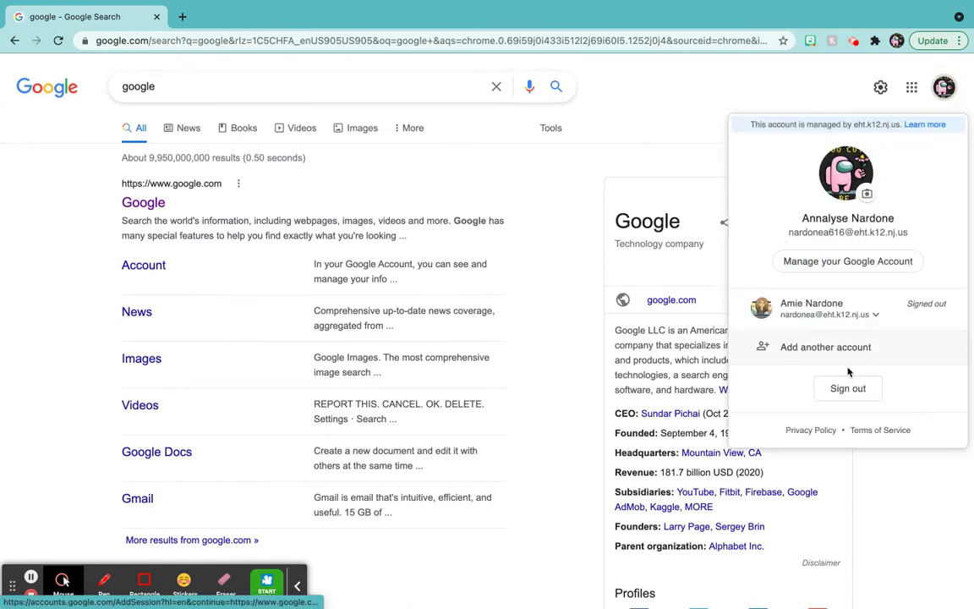
left_click(846, 389)
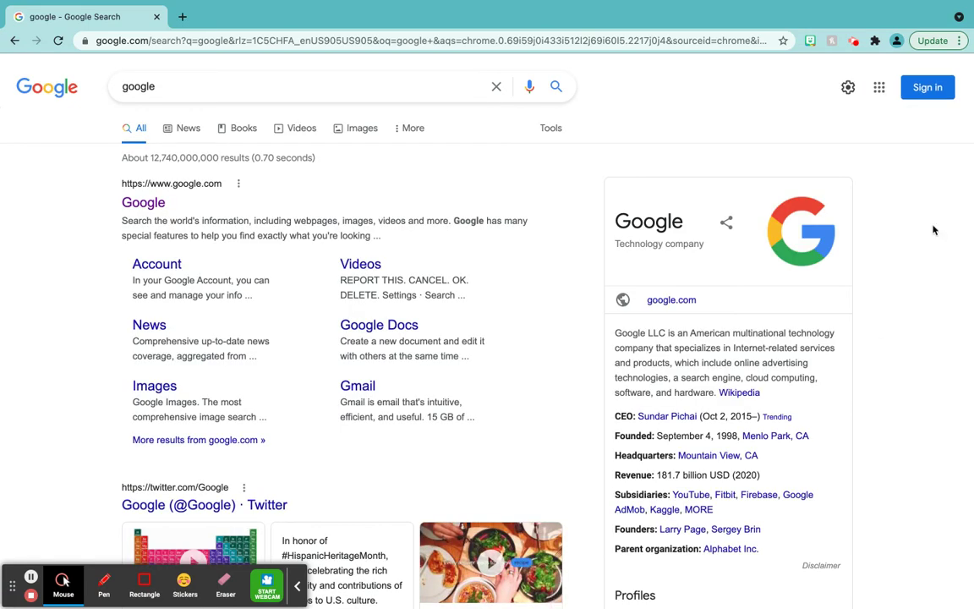
Start a Google sign-in with another account and enter the child's school e-mail address.
left_click(919, 89)
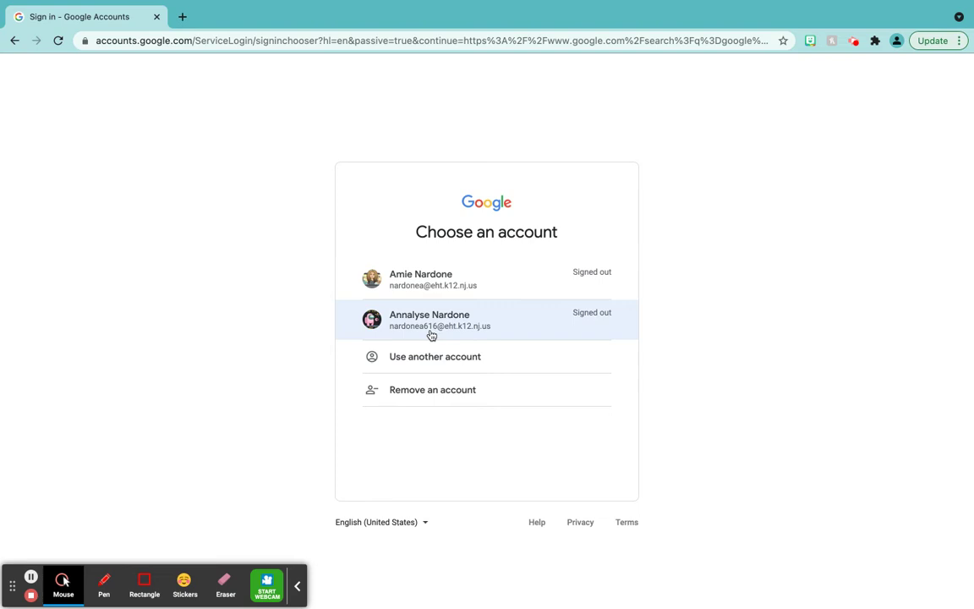
left_click(430, 332)
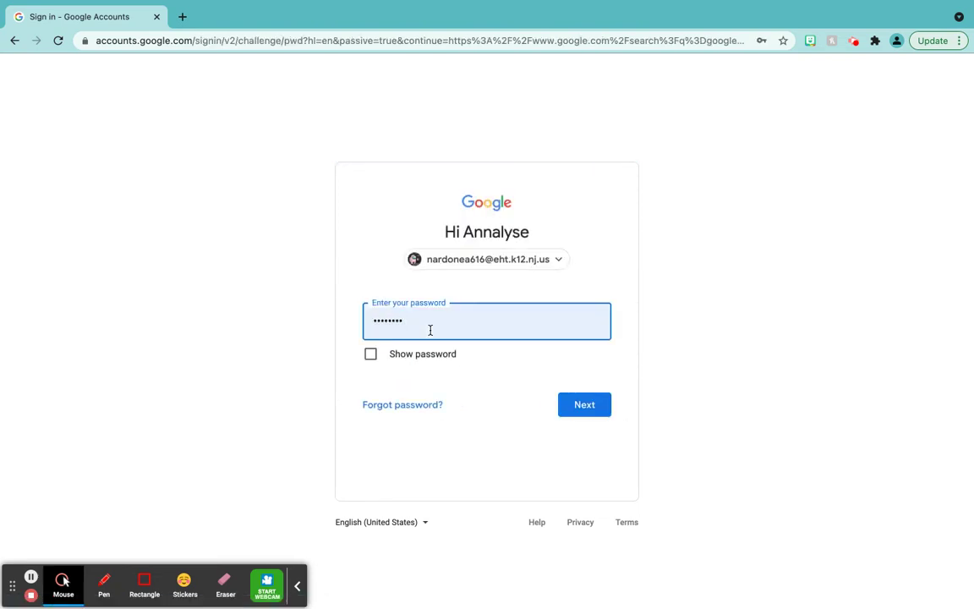
left_click(558, 262)
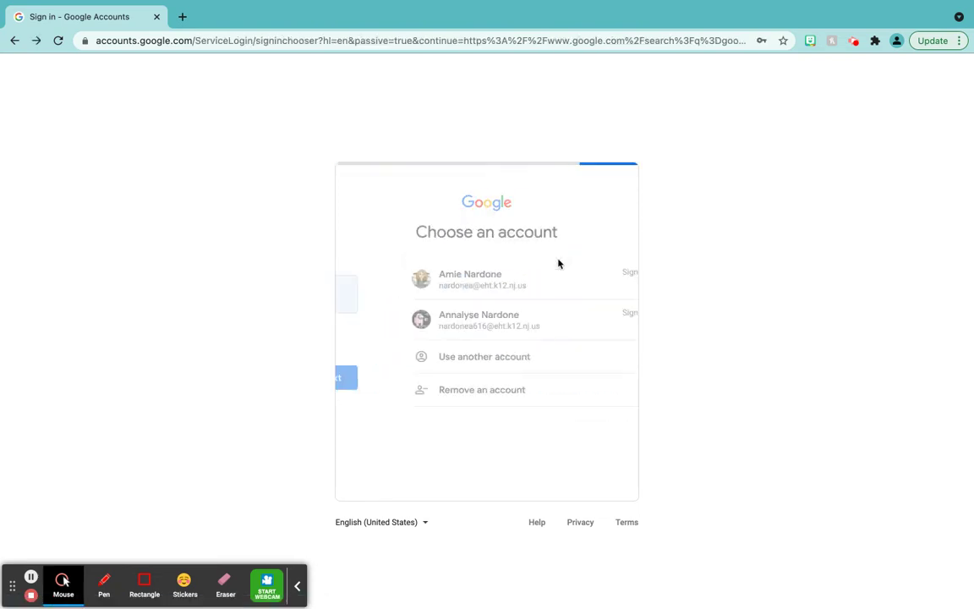
left_click(467, 363)
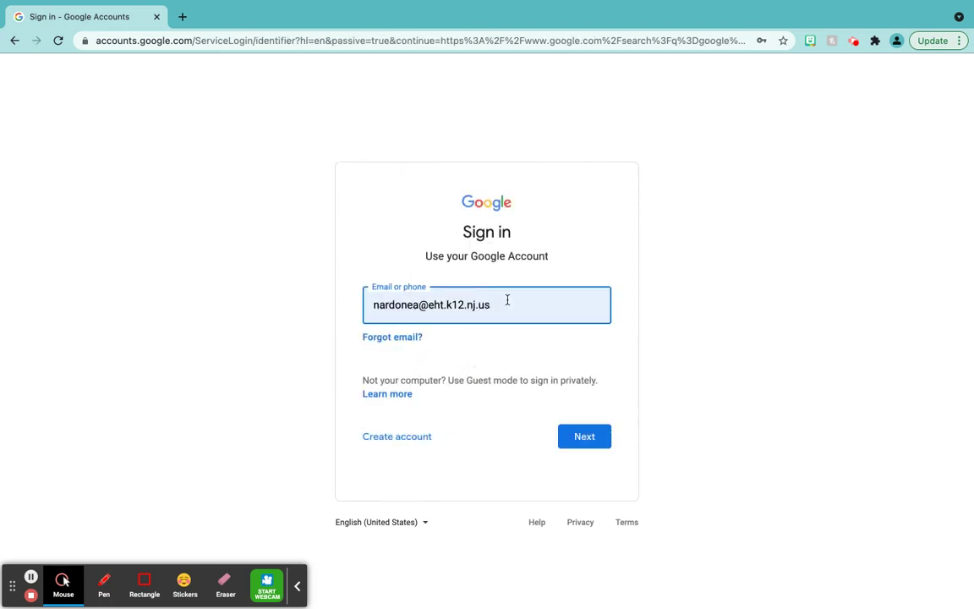
key("BackSpace")
key("BackSpace")
key("BackSpace")
key("BackSpace")
key("BackSpace")
key("BackSpace")
key("BackSpace")
key("BackSpace")
key("BackSpace")
key("BackSpace")
key("BackSpace")
key("BackSpace")
key("BackSpace")
key("BackSpace")
key("BackSpace")
key("BackSpace")
key("BackSpace")
key("BackSpace")
key("BackSpace")
key("BackSpace")
key("BackSpace")
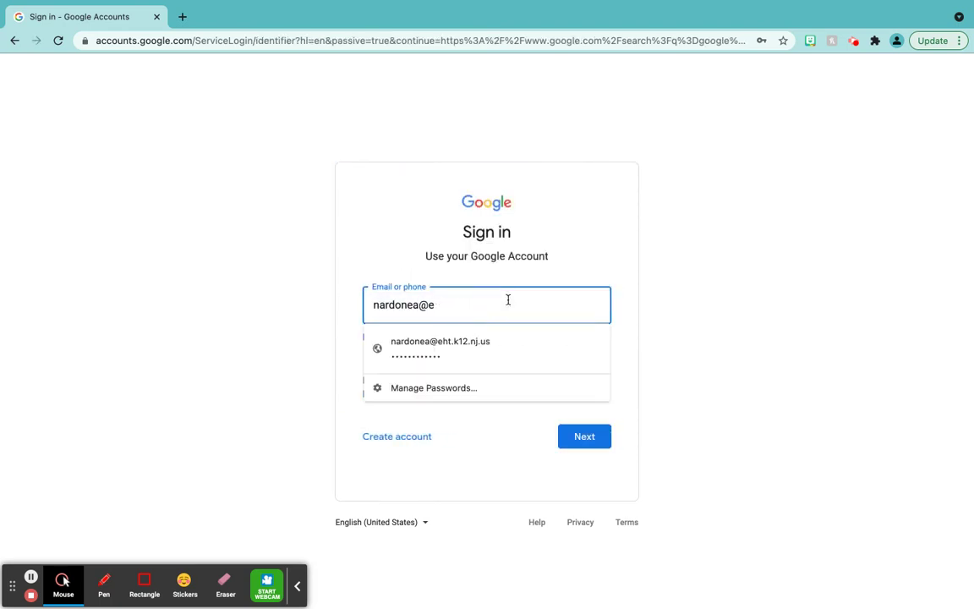
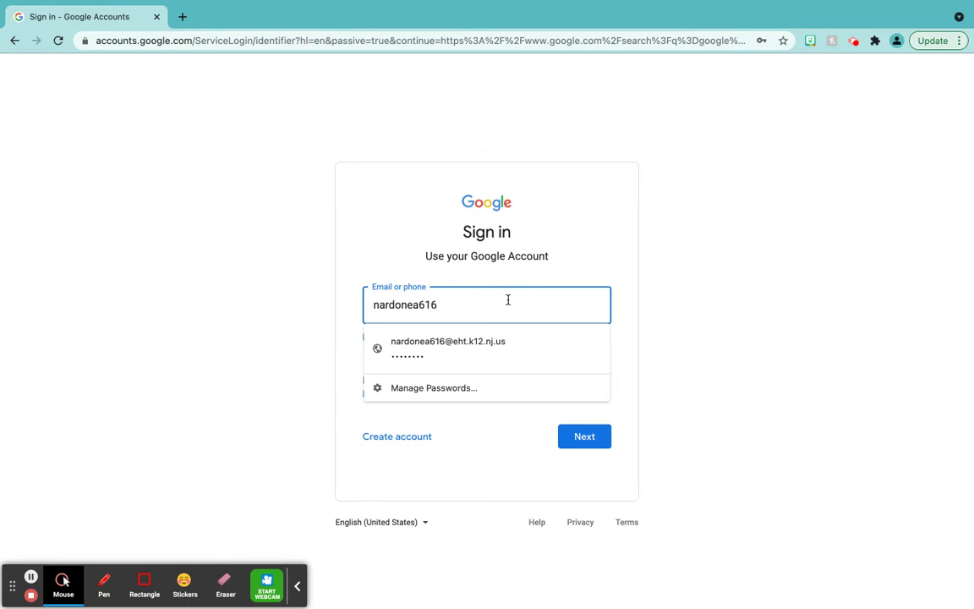
Submit the child's e-mail, then enter the account password to complete sign-in.
left_click(591, 430)
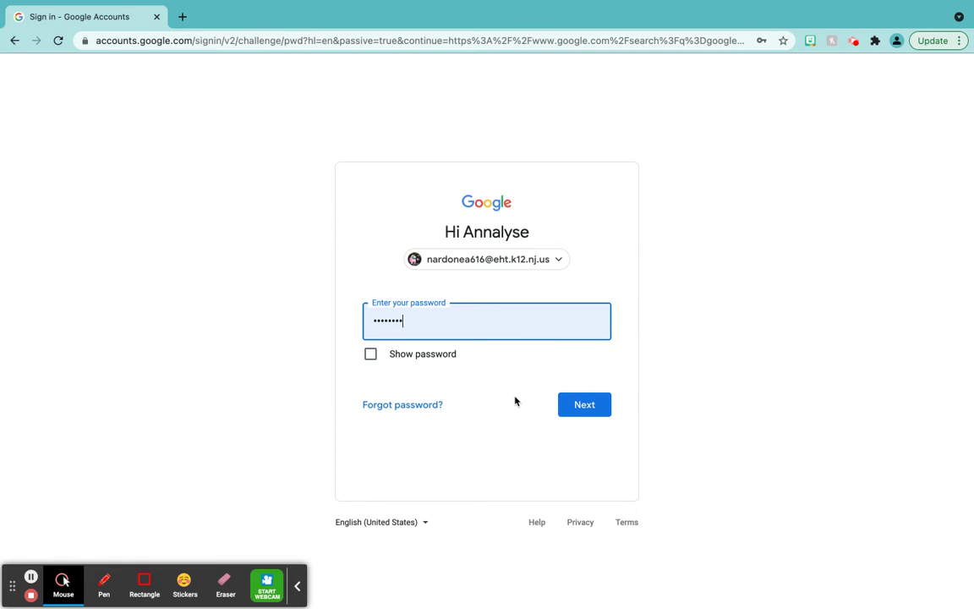
left_click(589, 414)
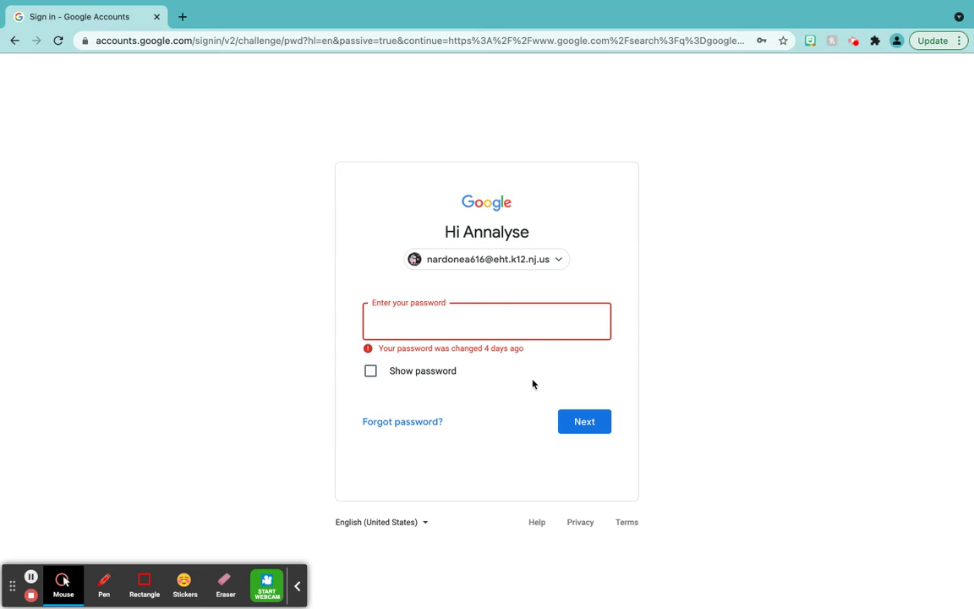
type("•••••••••")
key("Return")
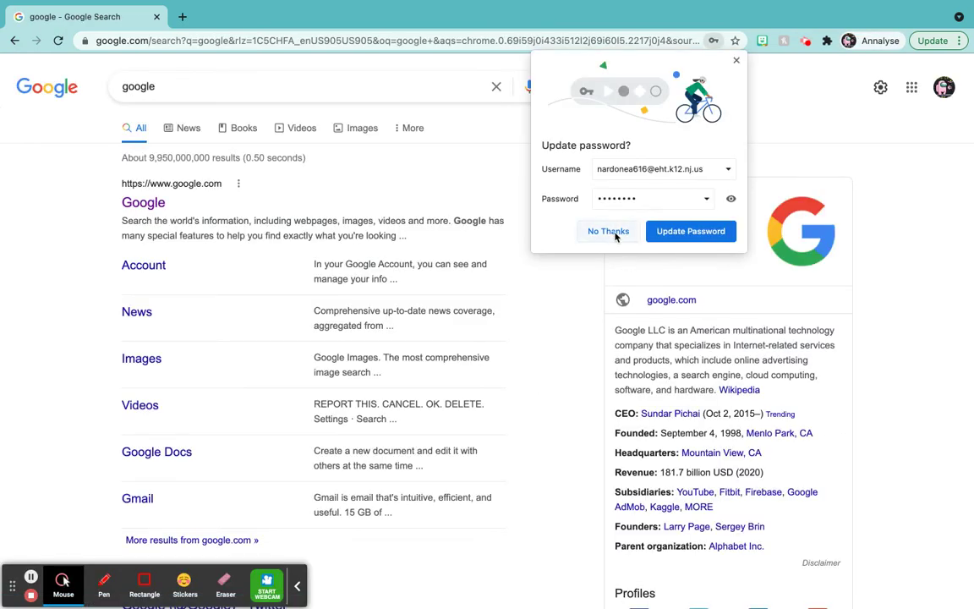
Decline saving the password, then sign the signed-out school account back in and verify it.
left_click(608, 232)
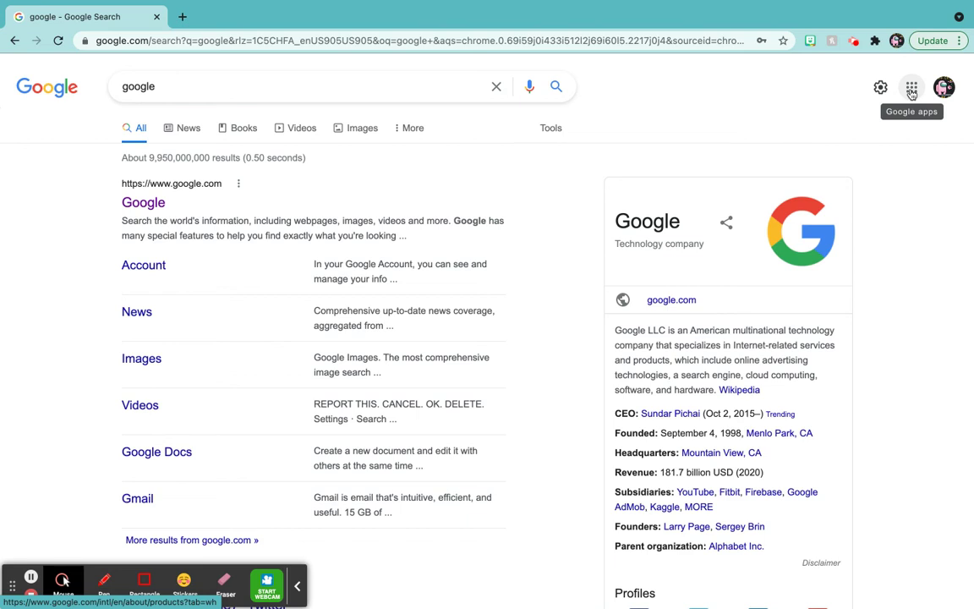
left_click(911, 92)
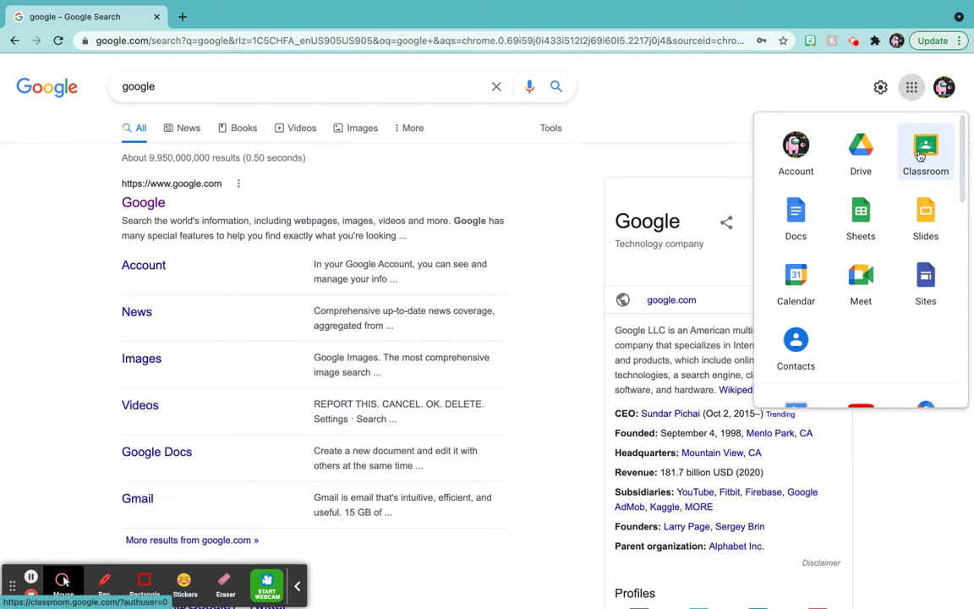
left_click(943, 87)
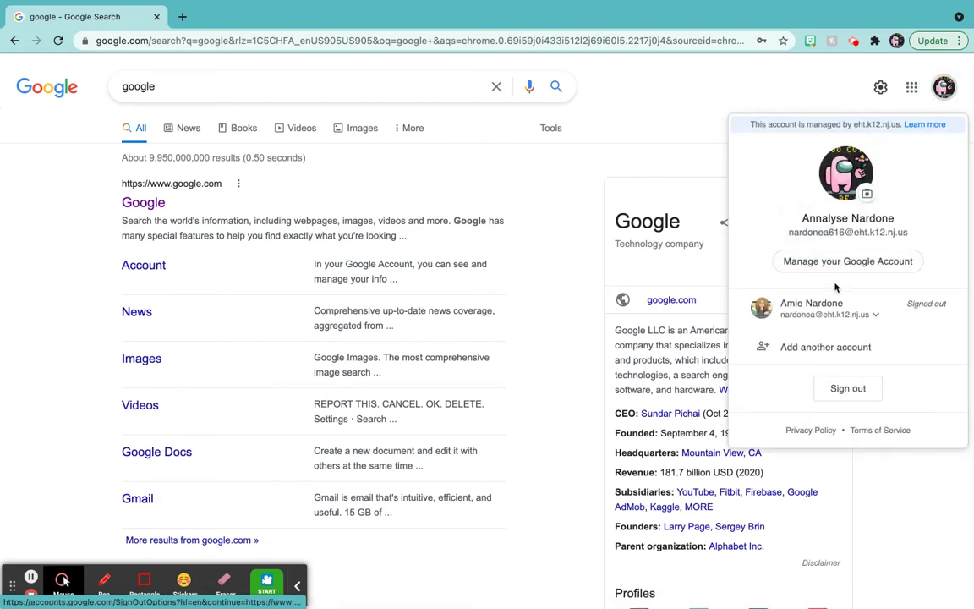
left_click(830, 315)
left_click(810, 342)
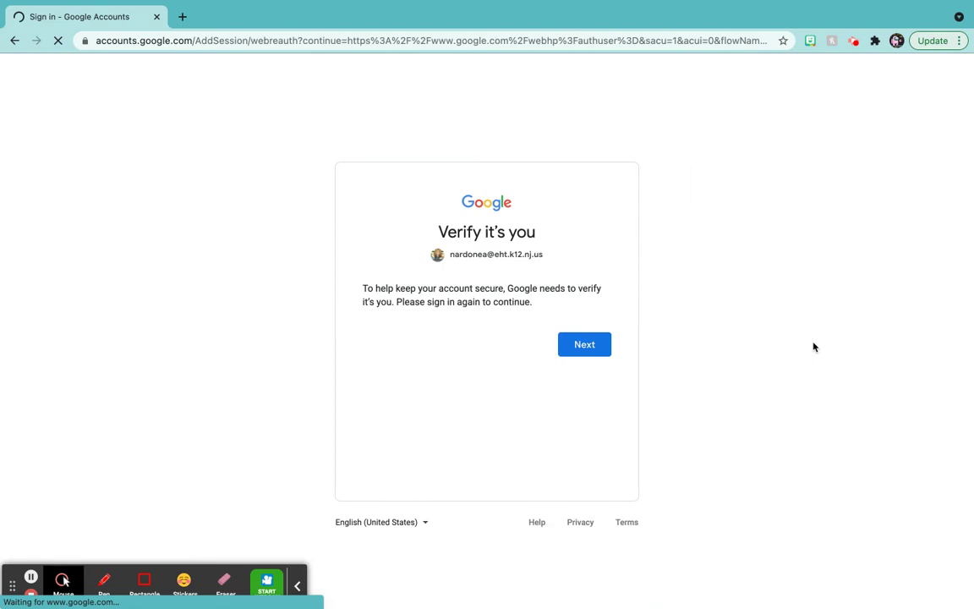
left_click(578, 350)
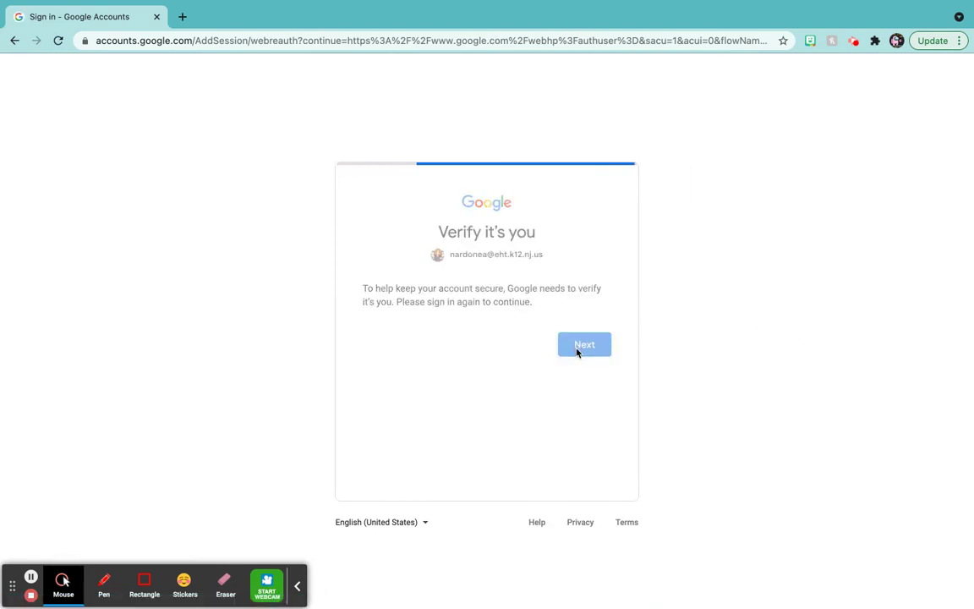
left_click(580, 404)
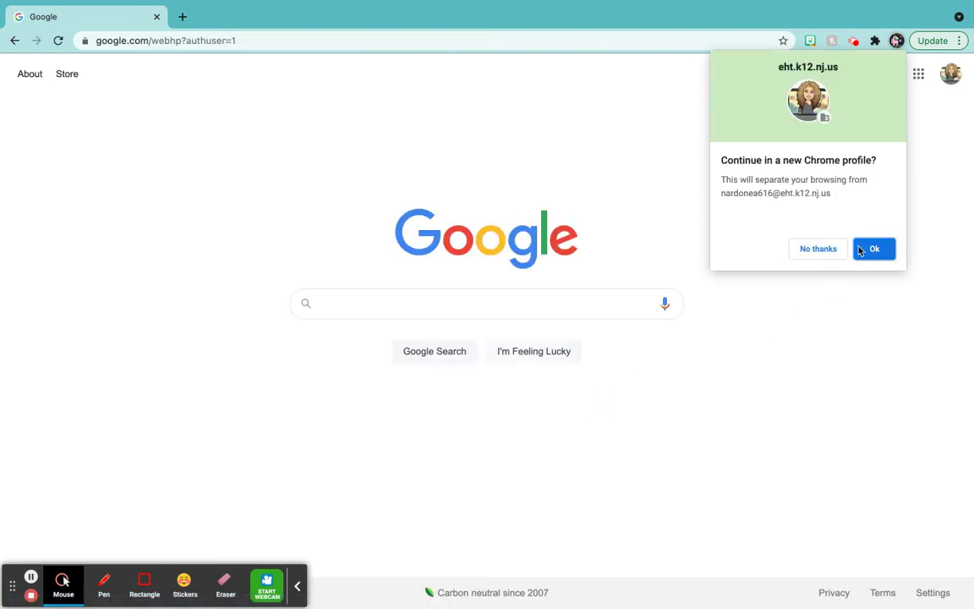
Accept continuing in a new Chrome profile, finish setup, and open Classroom from the apps grid.
left_click(871, 251)
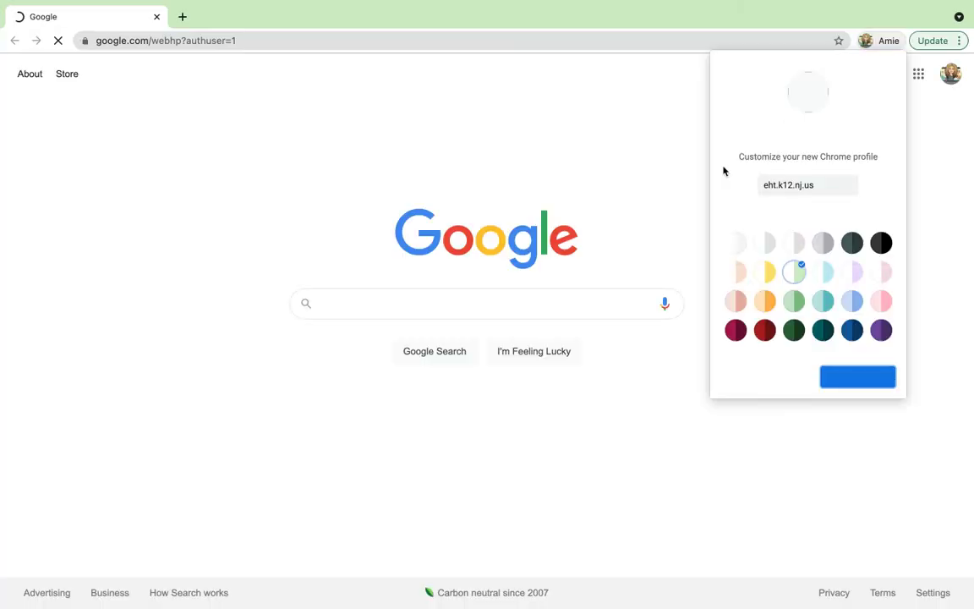
left_click(854, 373)
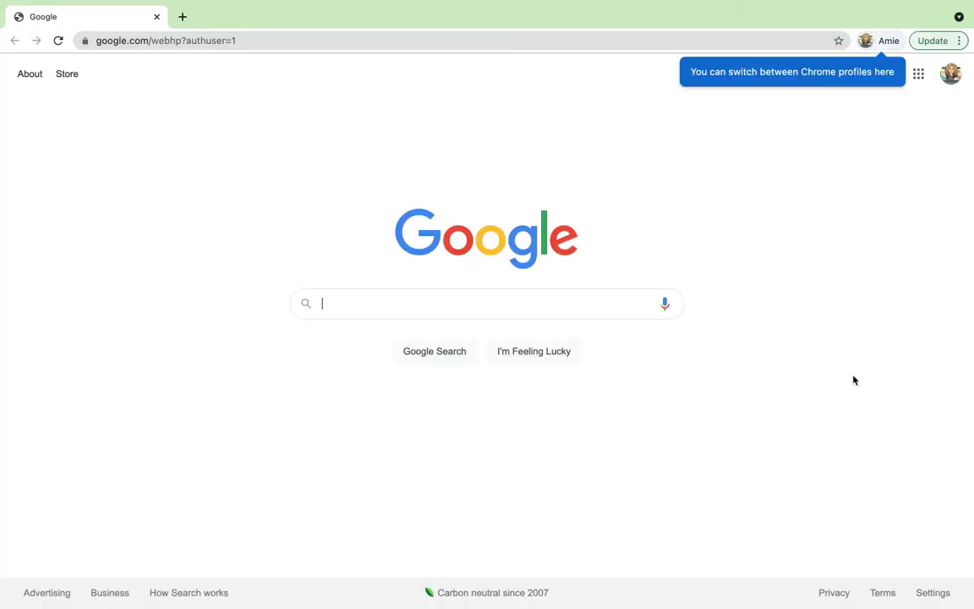
left_click(922, 76)
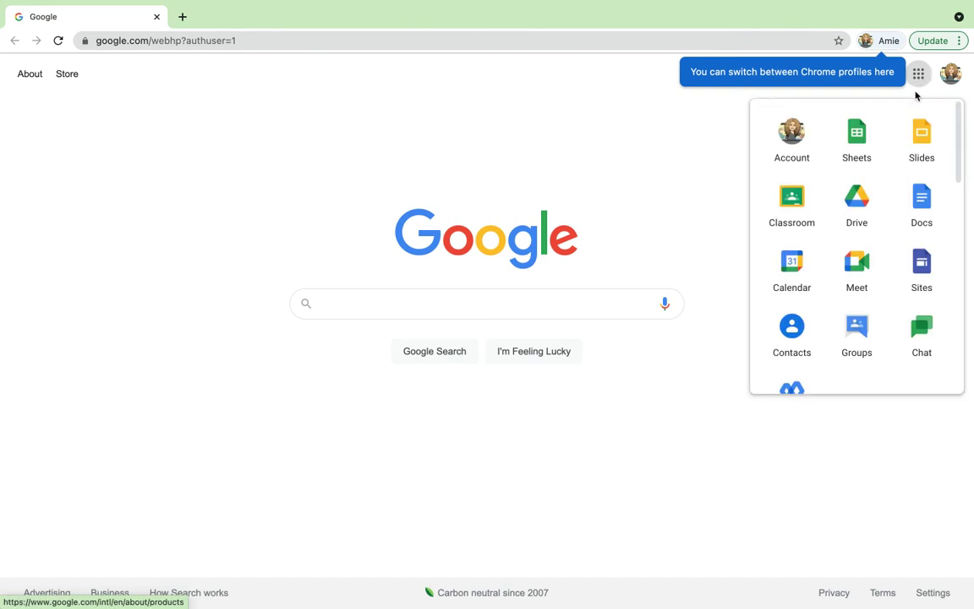
scroll(895, 247, "down", 1)
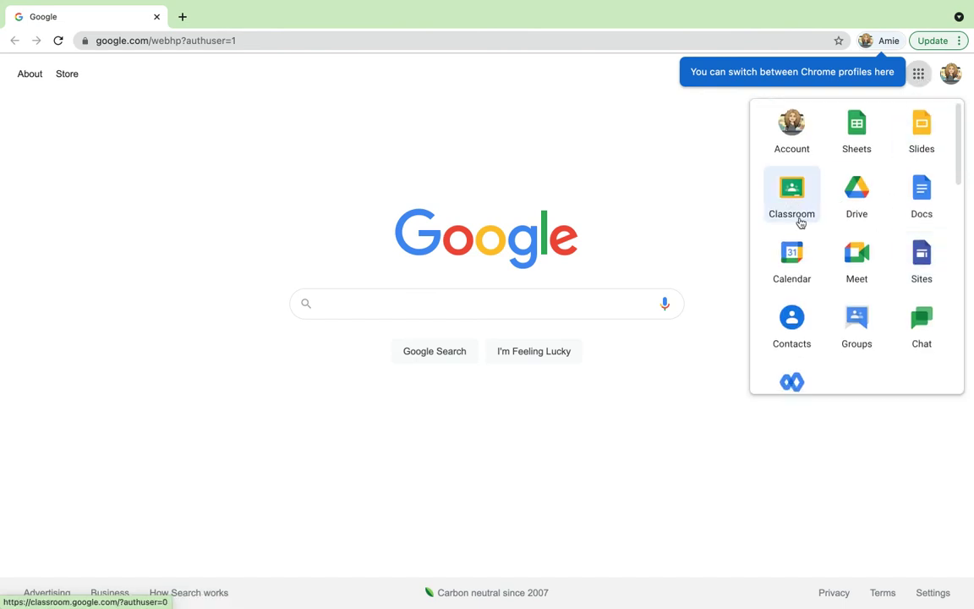
left_click(787, 201)
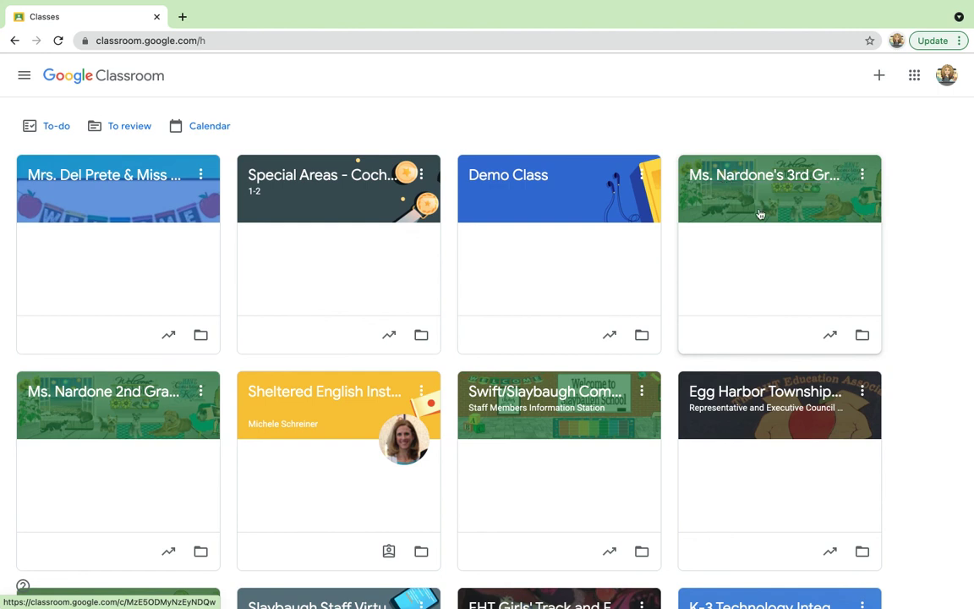
Open the Join class form from the + menu, then close it without joining.
left_click(879, 80)
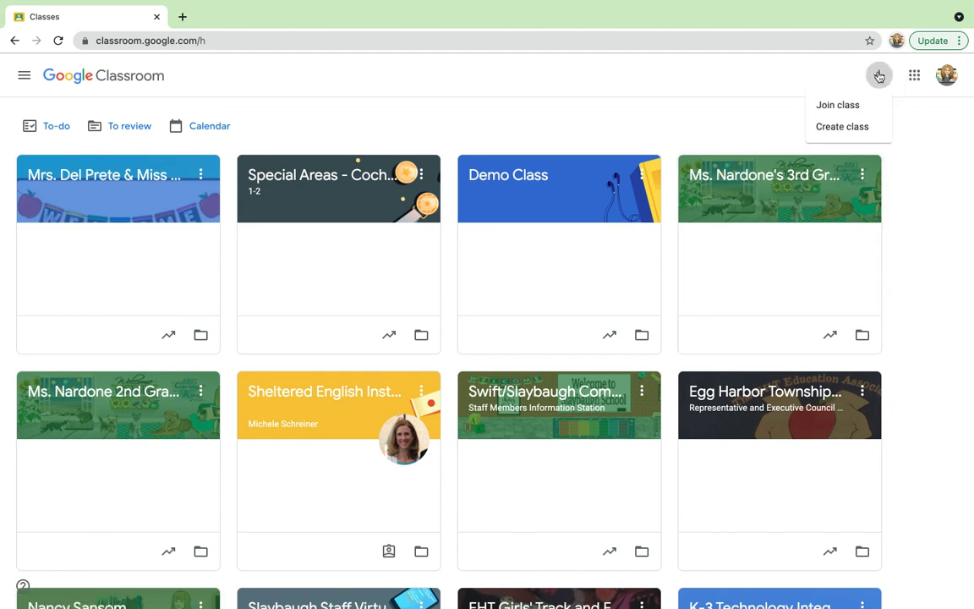
left_click(862, 105)
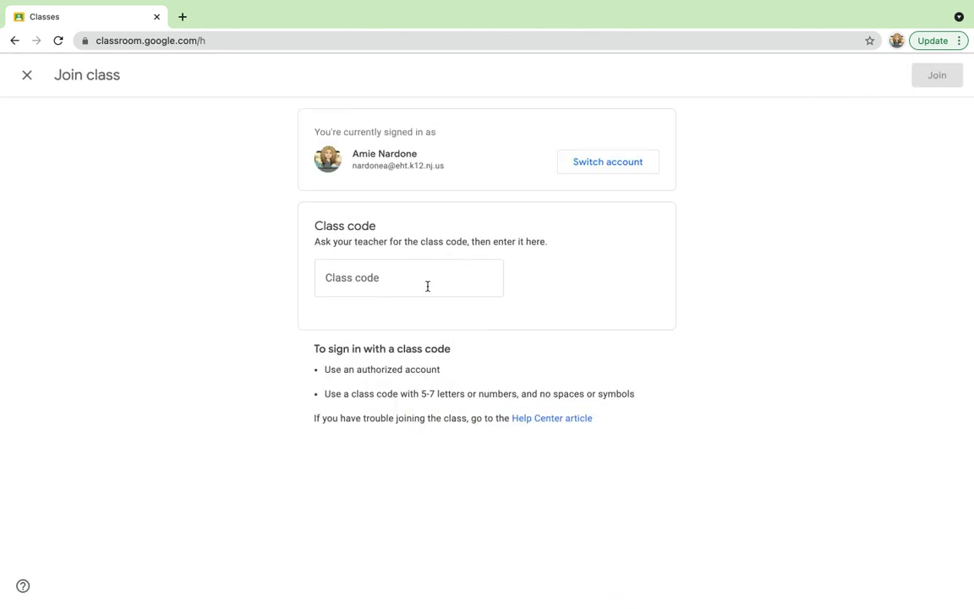
left_click(24, 74)
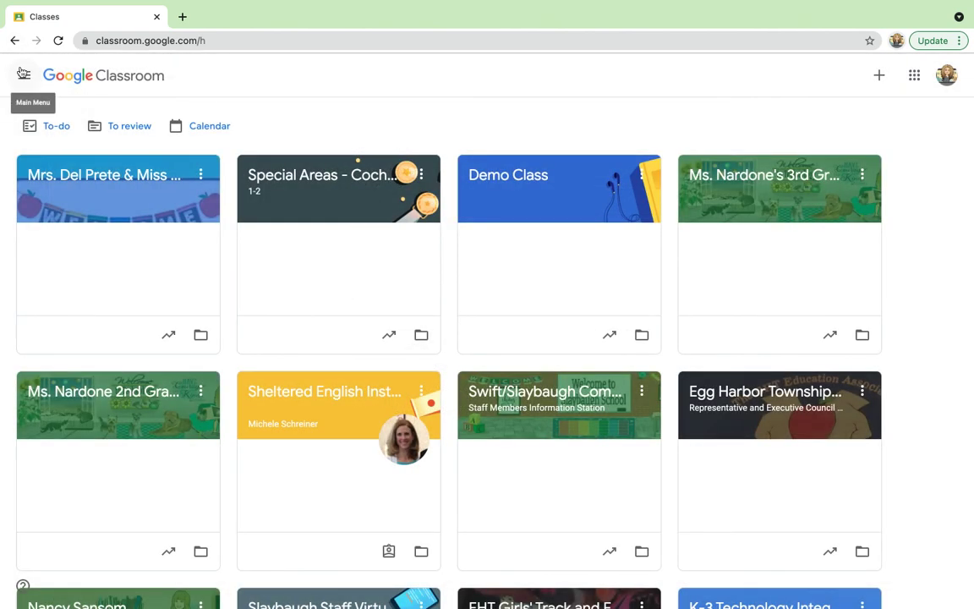
Open the 3rd Grade Technology Class, view its enlarged class code, go back, and reopen it.
left_click(736, 179)
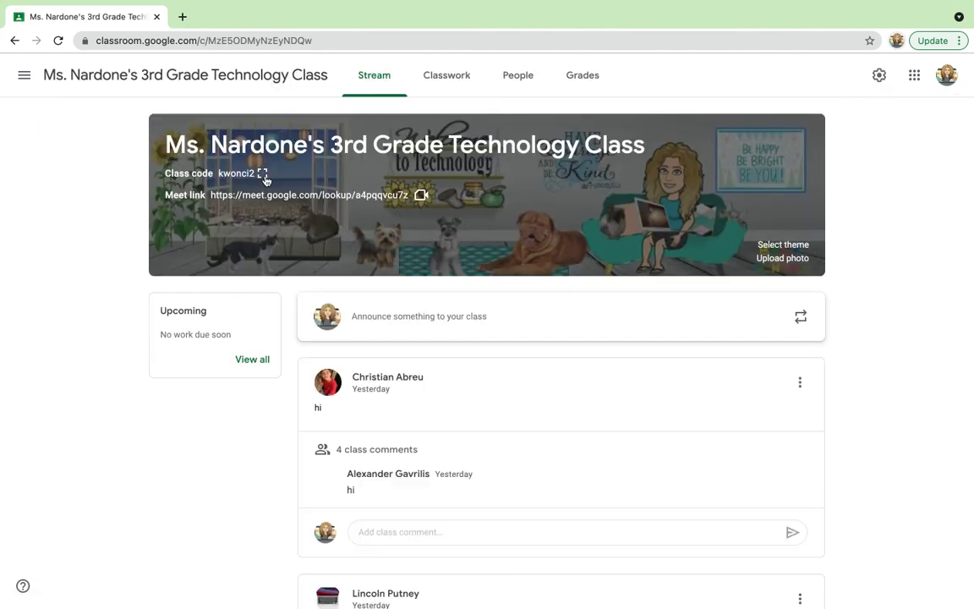
left_click(263, 174)
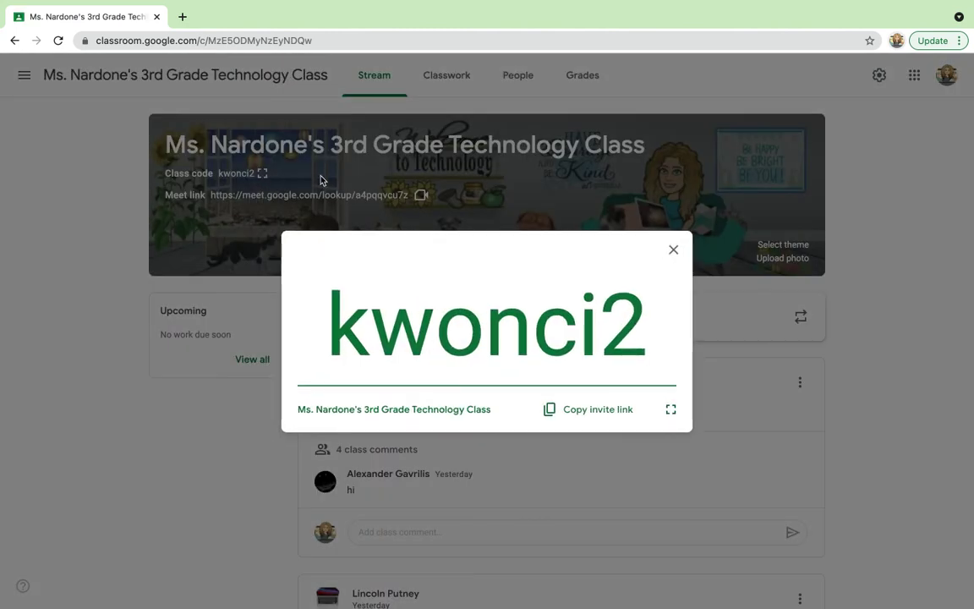
left_click(673, 250)
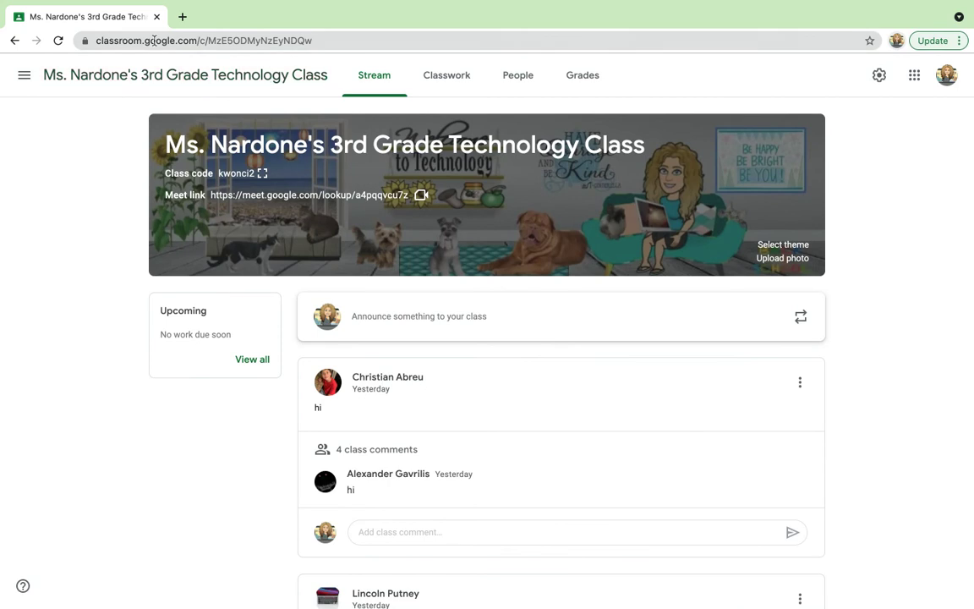
left_click(14, 40)
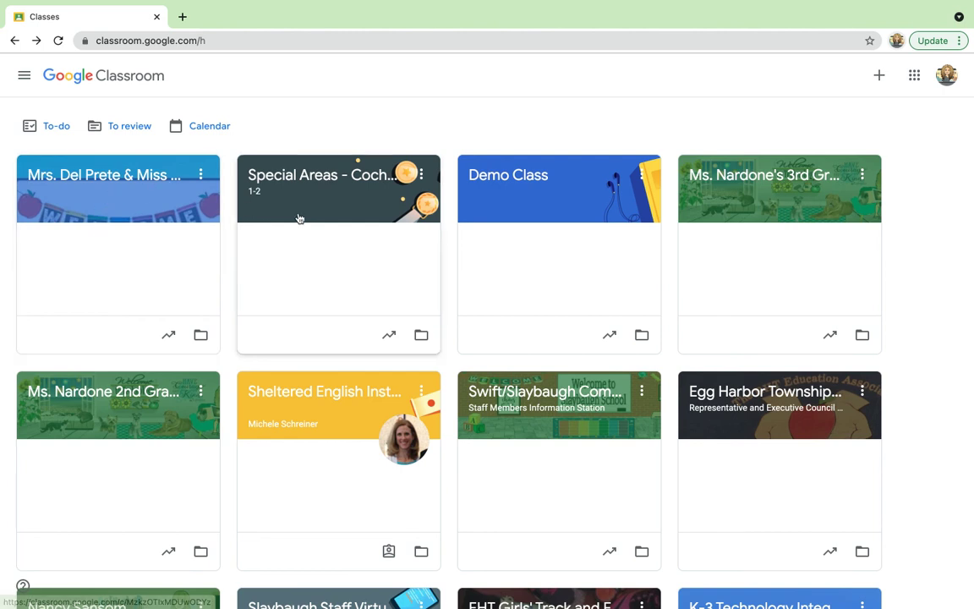
left_click(722, 177)
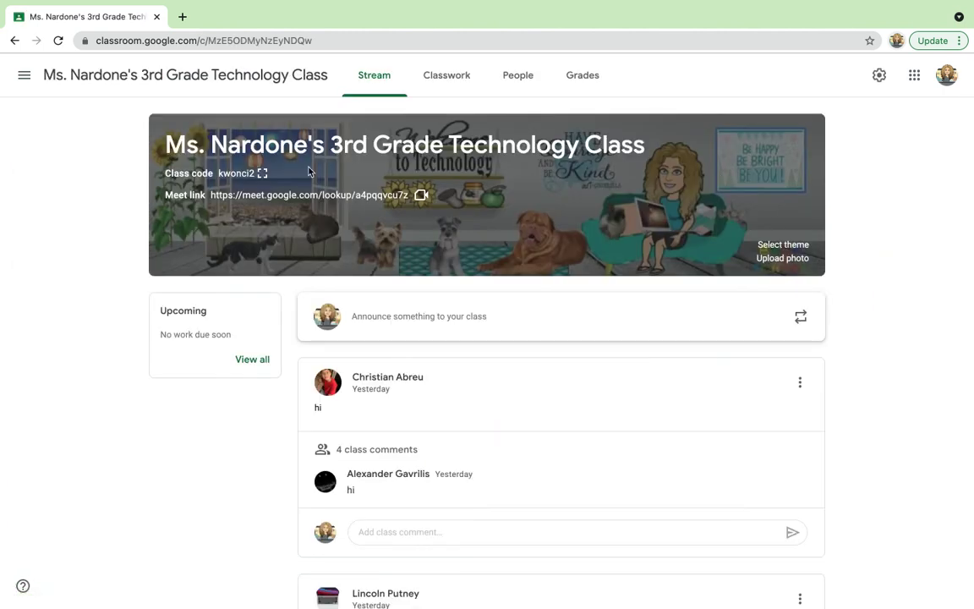